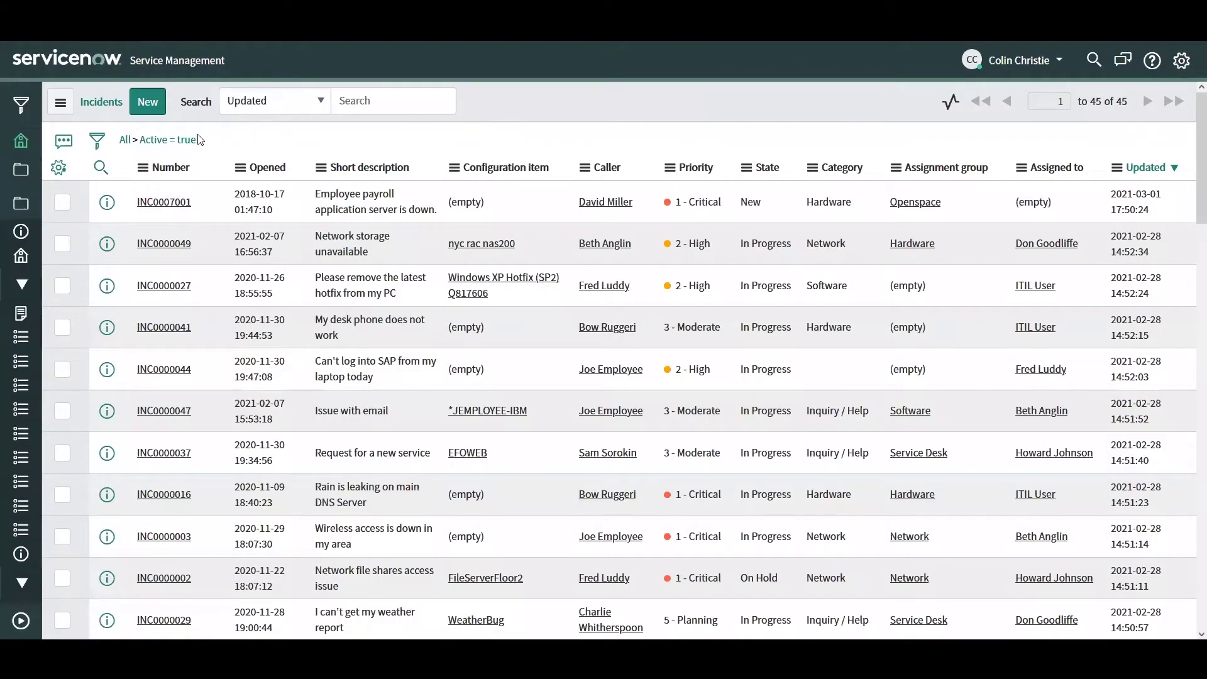
# Step: Reload the Incidents list so INC0010026, assigned to Windows Server Support, shows at the top
pyautogui.click(165, 141)
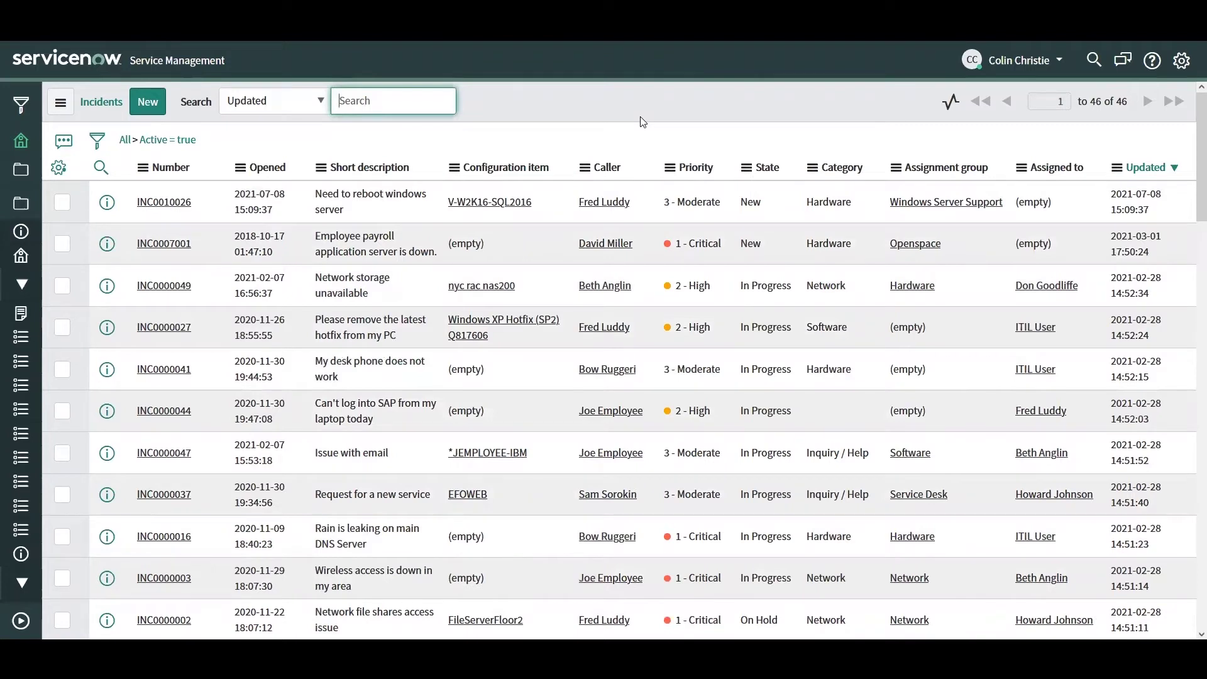
pyautogui.click(390, 214)
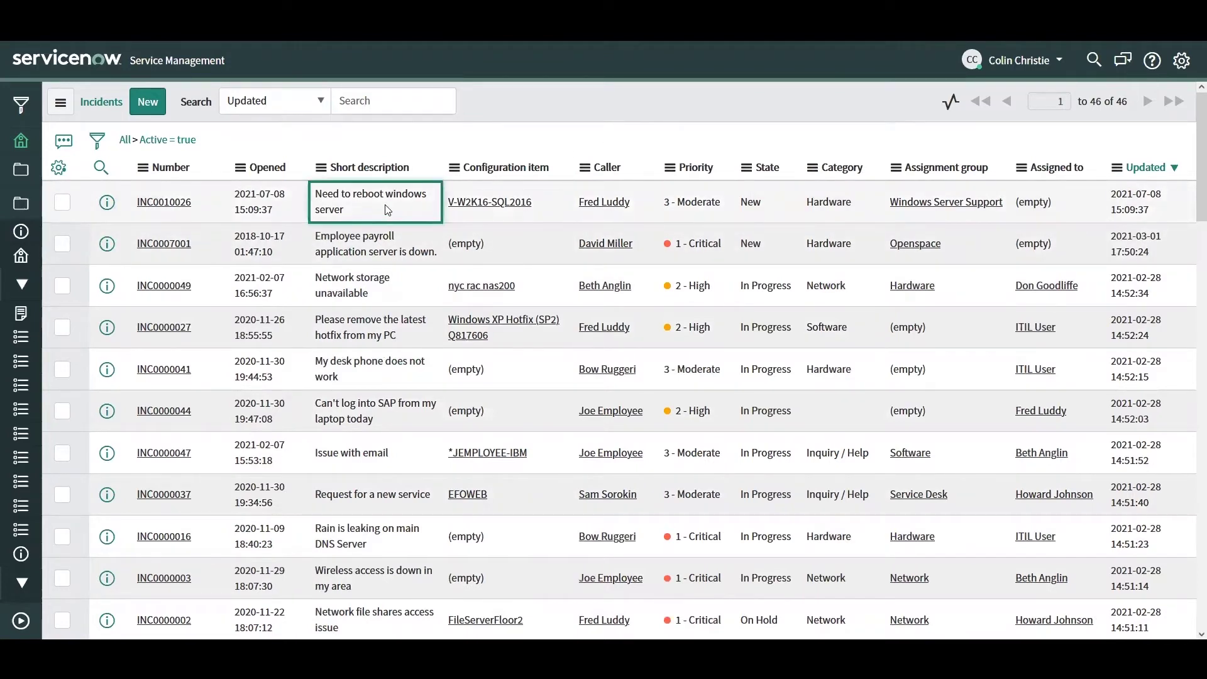
pyautogui.click(537, 217)
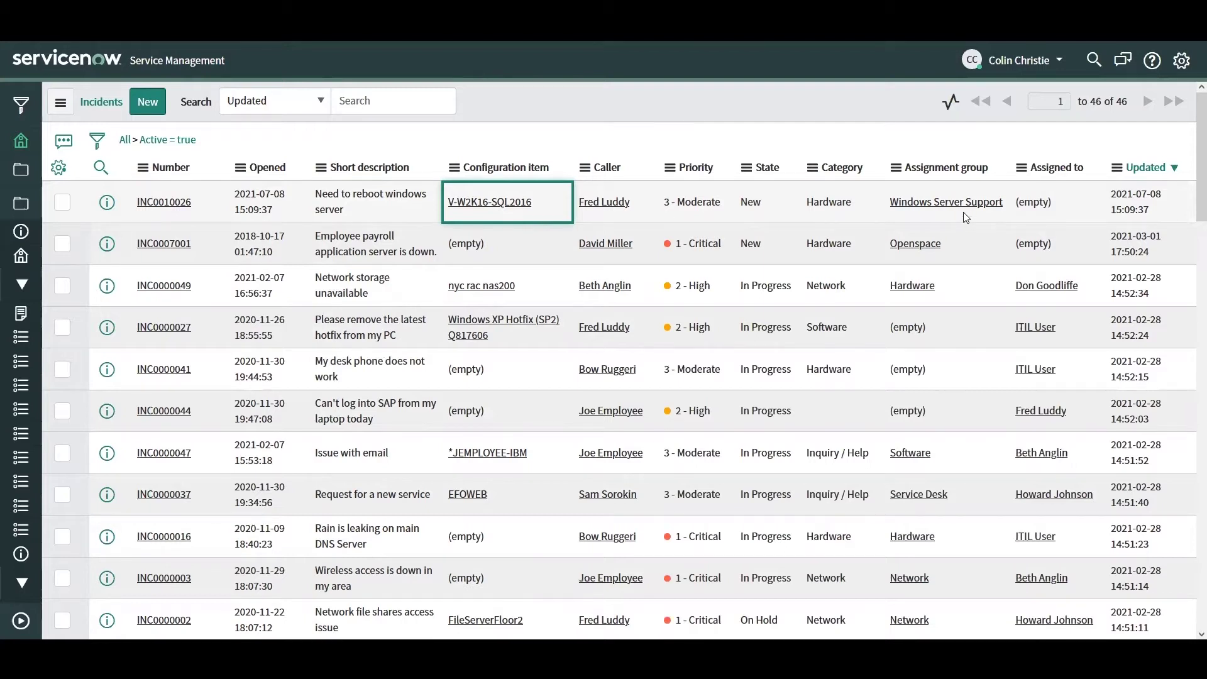
pyautogui.click(934, 217)
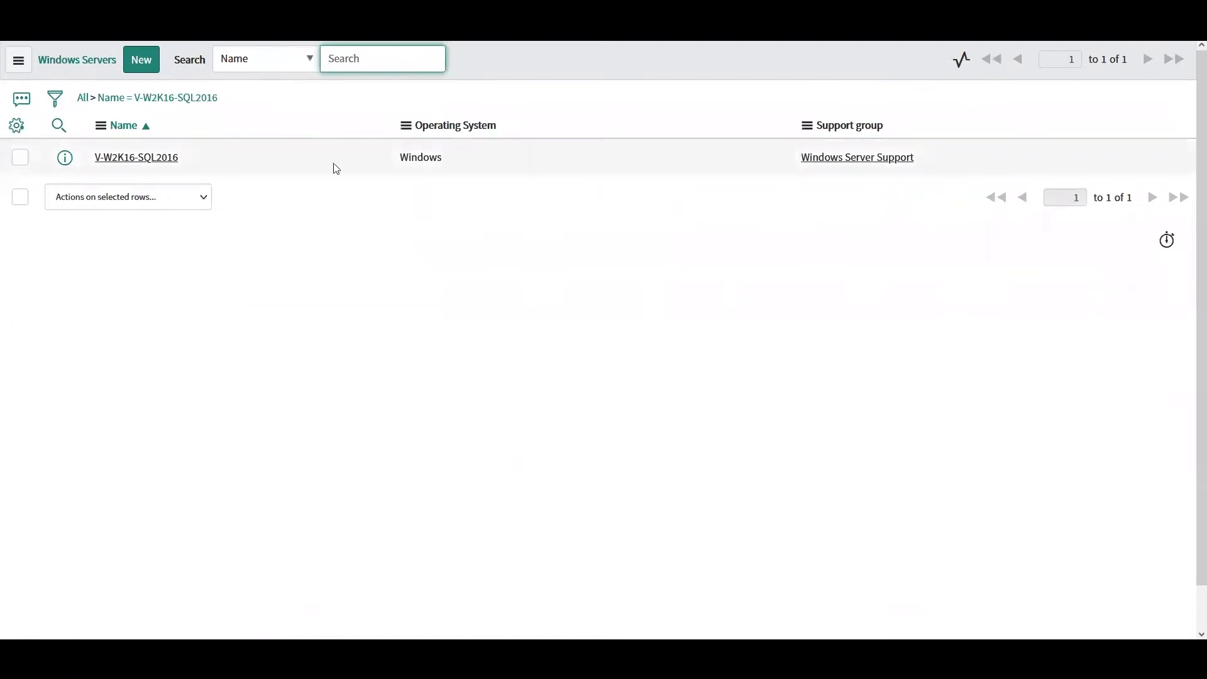
# Step: Check that server V-W2K16-SQL2016 has Windows Server Support as its support group
pyautogui.click(947, 165)
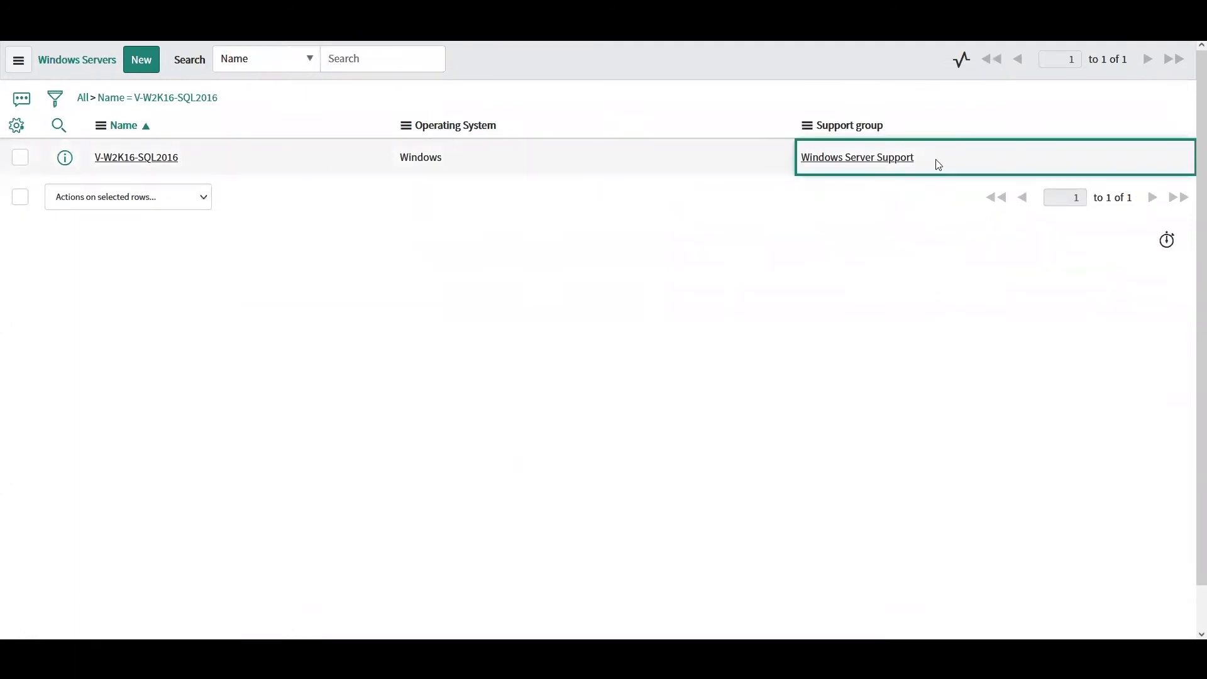
pyautogui.click(215, 164)
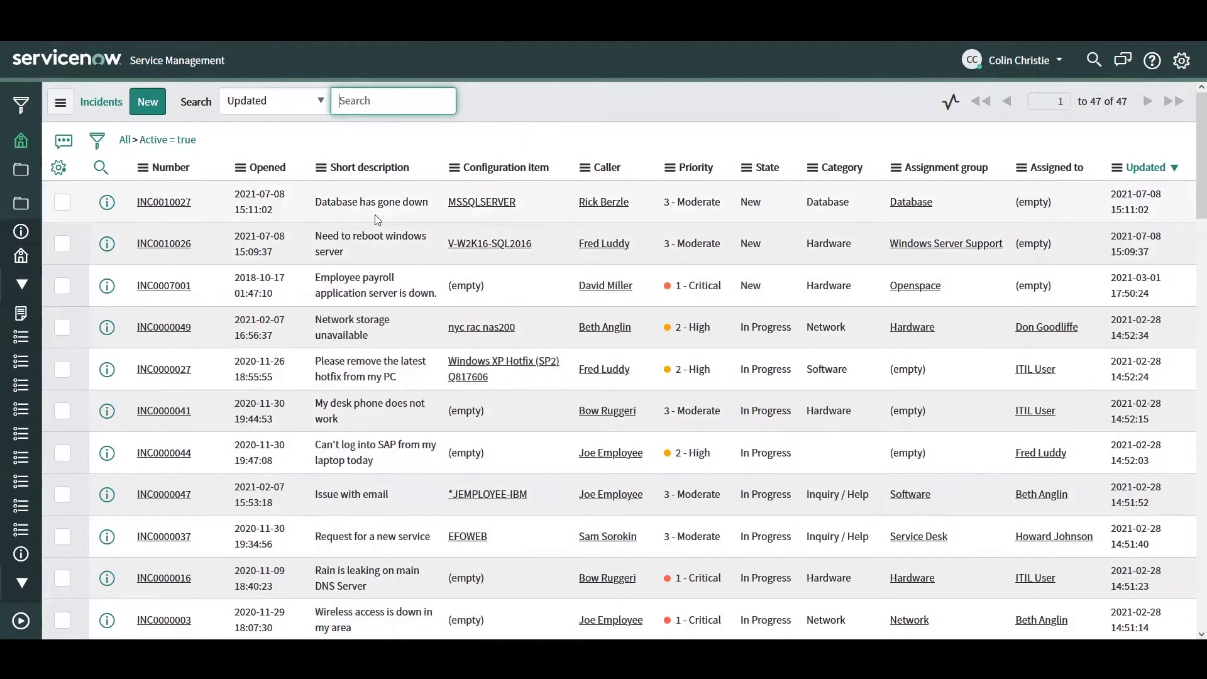
pyautogui.click(529, 212)
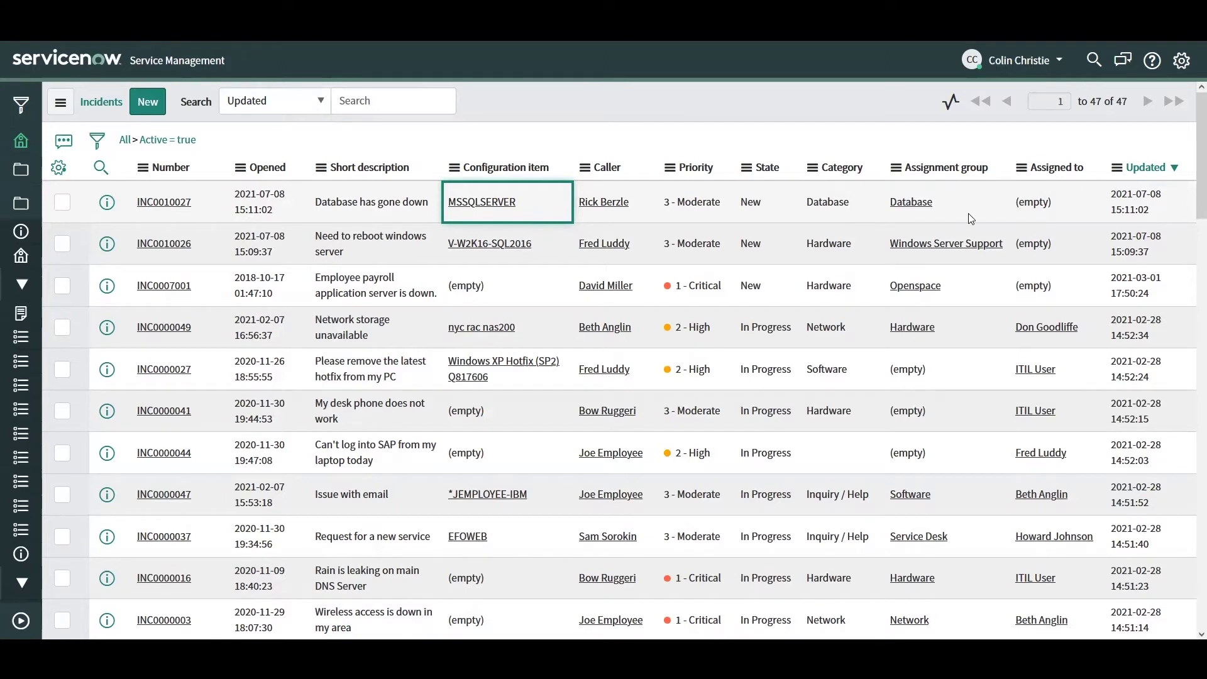
pyautogui.click(948, 217)
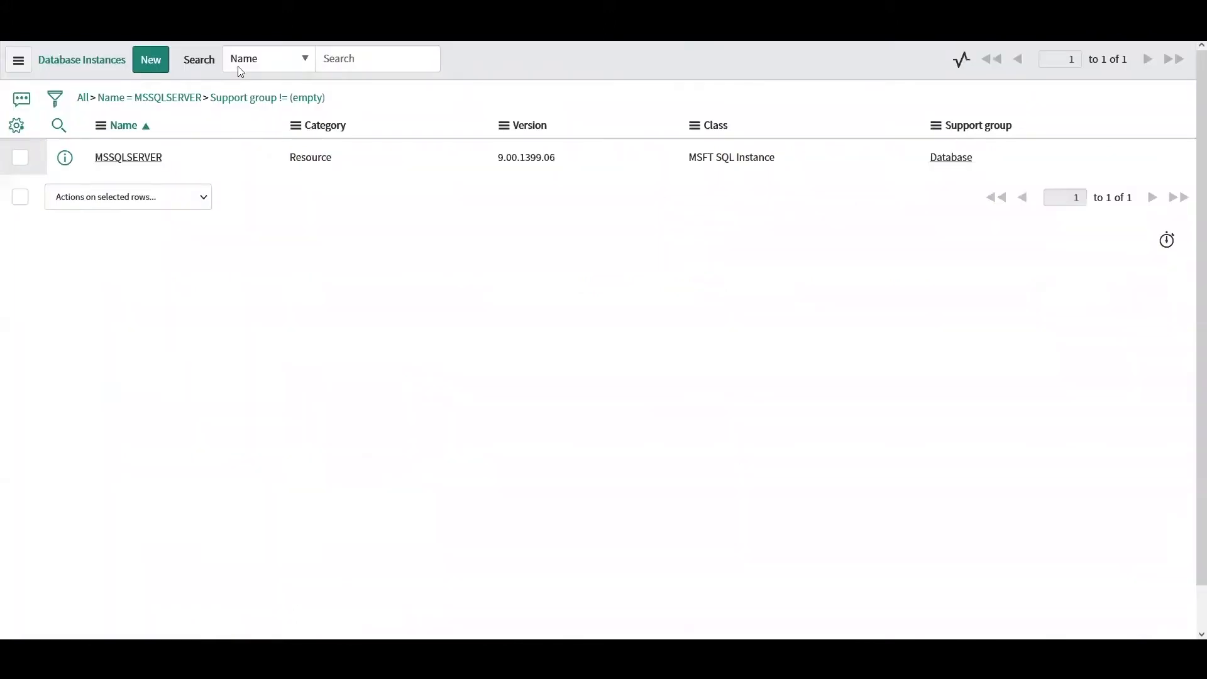
pyautogui.click(183, 164)
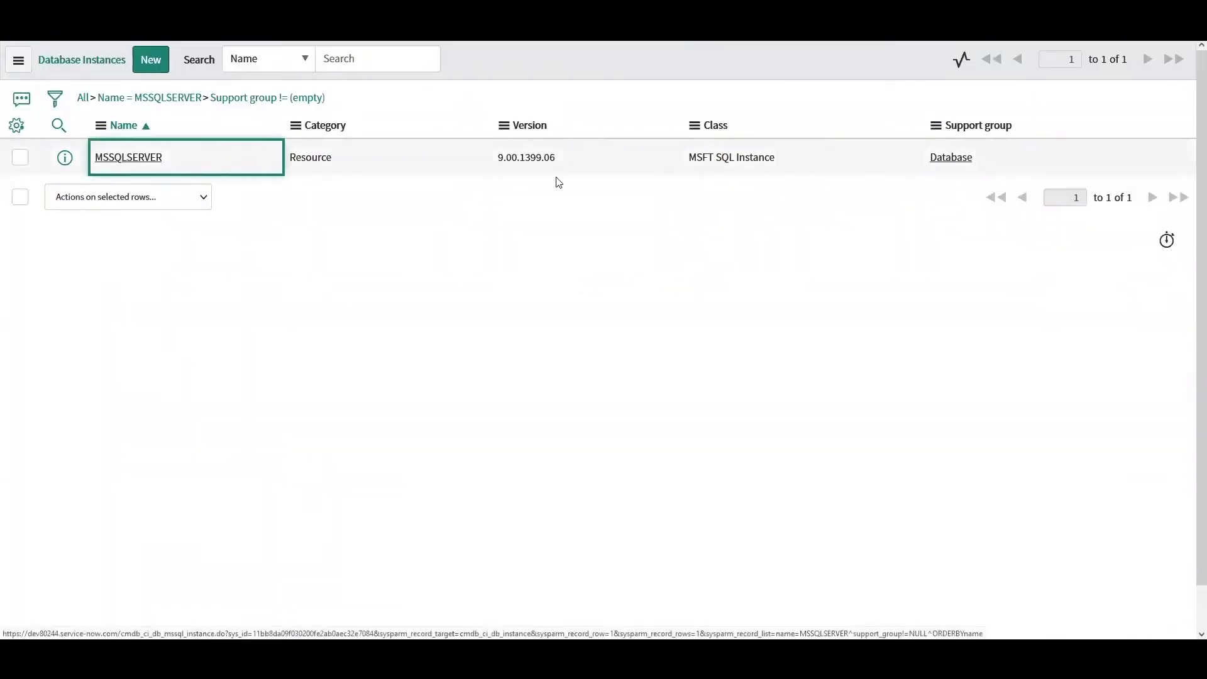
pyautogui.click(1003, 159)
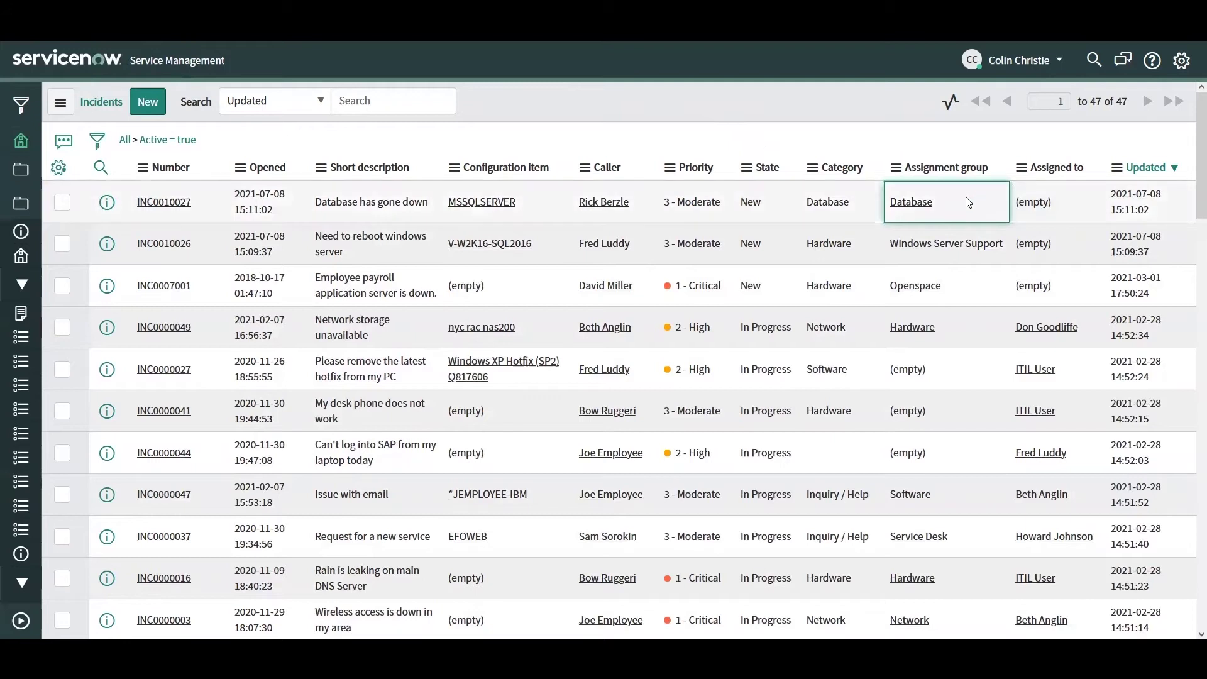
# Step: Review INC0010027's Database category and assignment group, then reload the list to show INC0010028
pyautogui.click(960, 260)
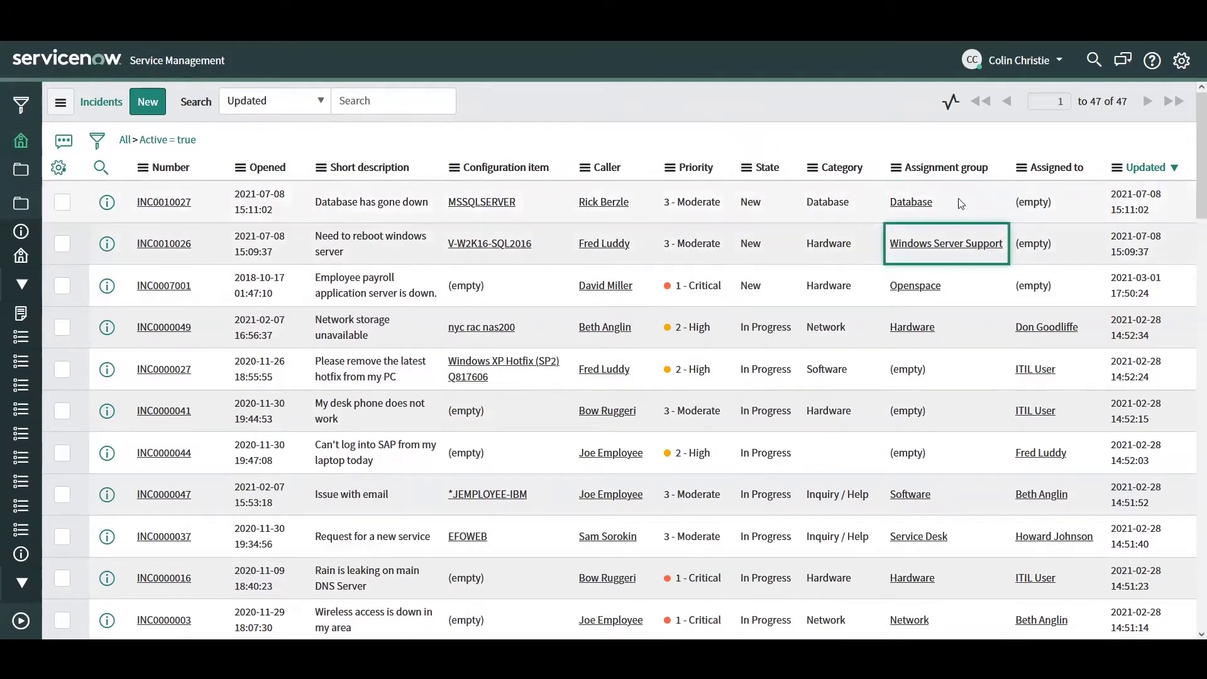
pyautogui.click(960, 203)
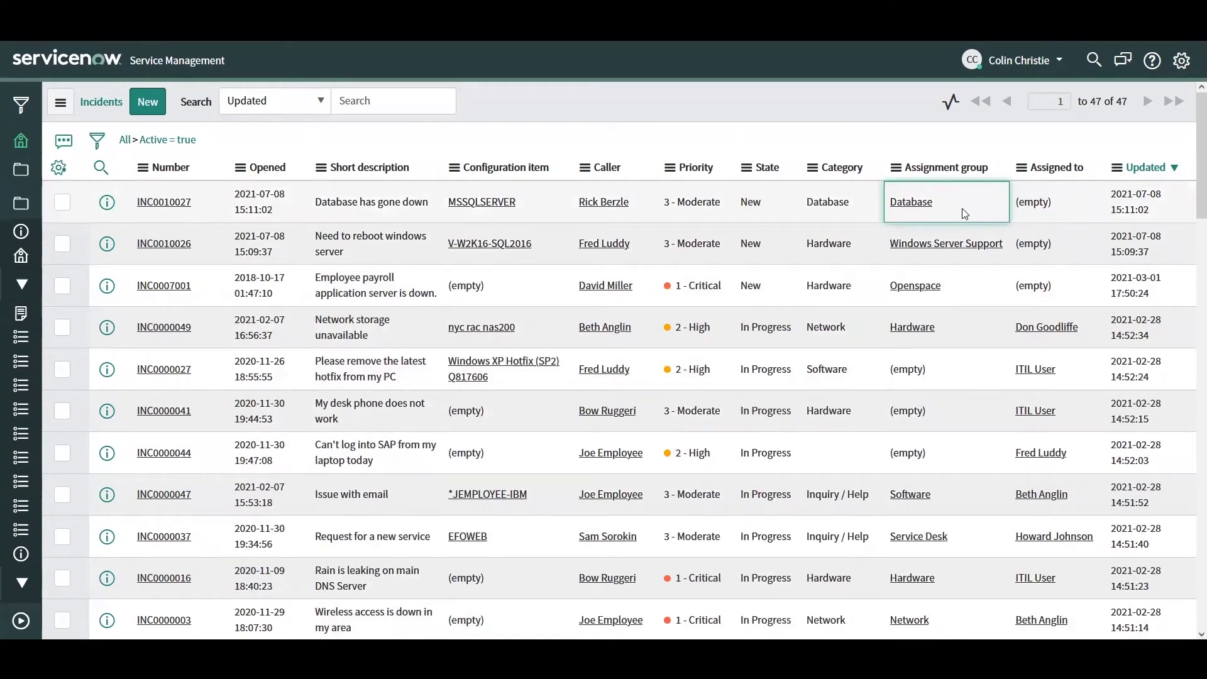
pyautogui.click(870, 207)
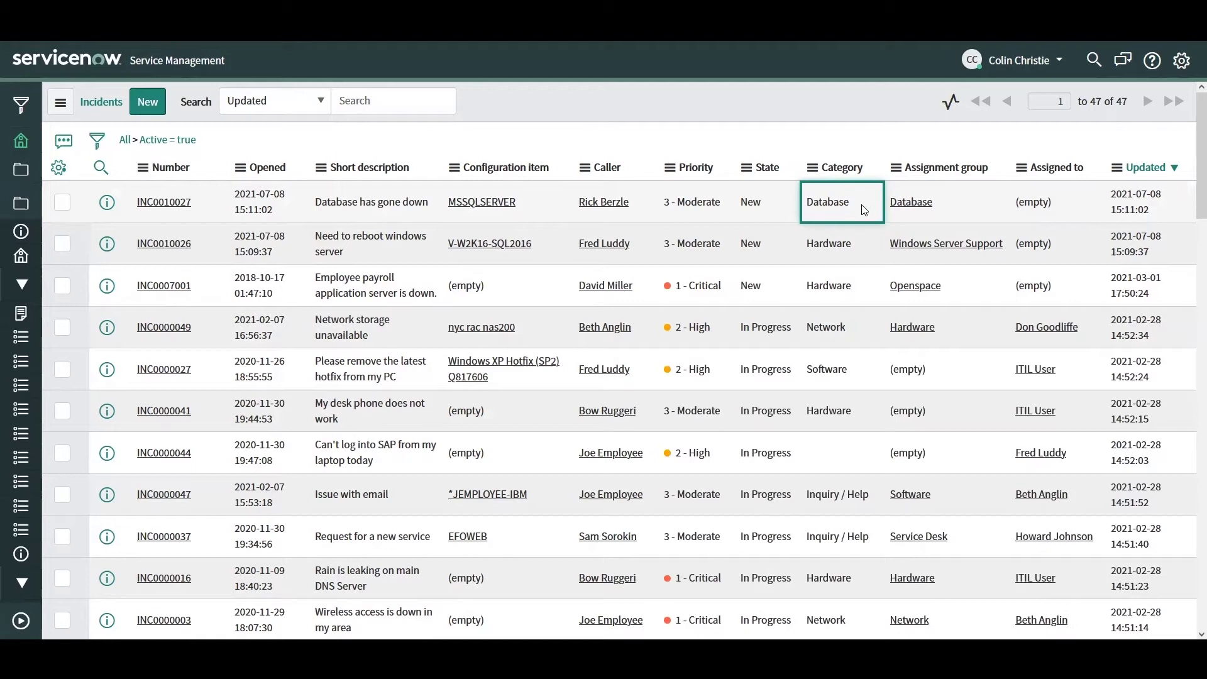
pyautogui.doubleClick(825, 204)
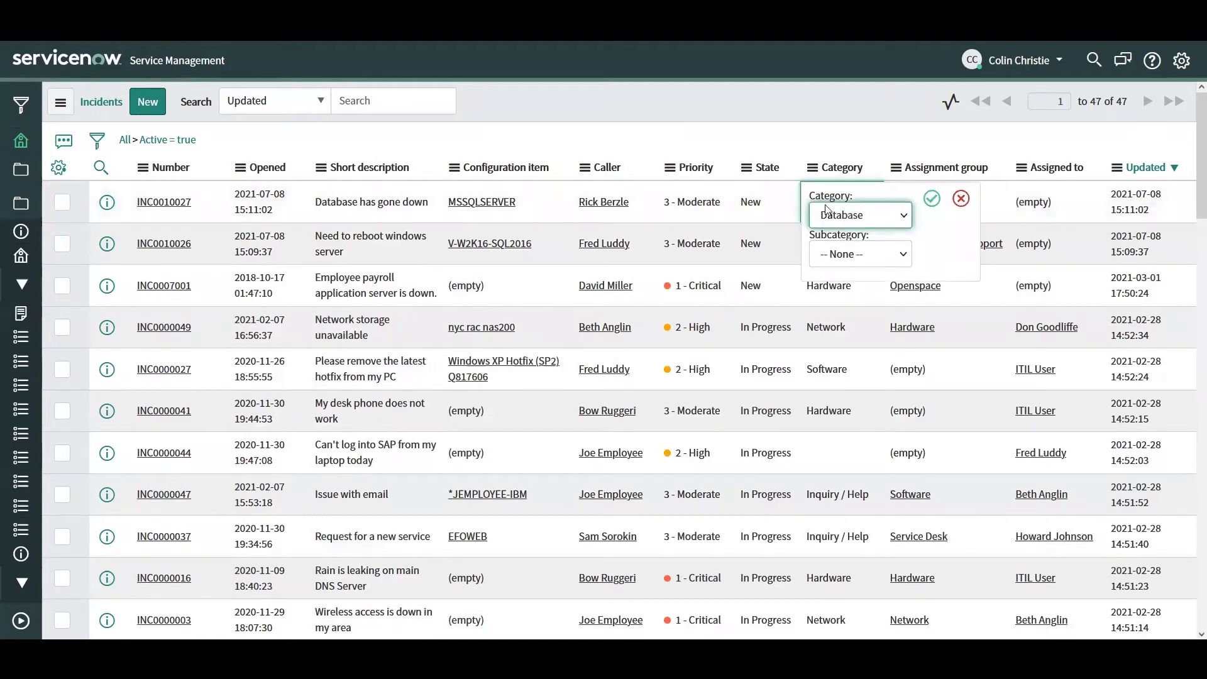
pyautogui.click(960, 198)
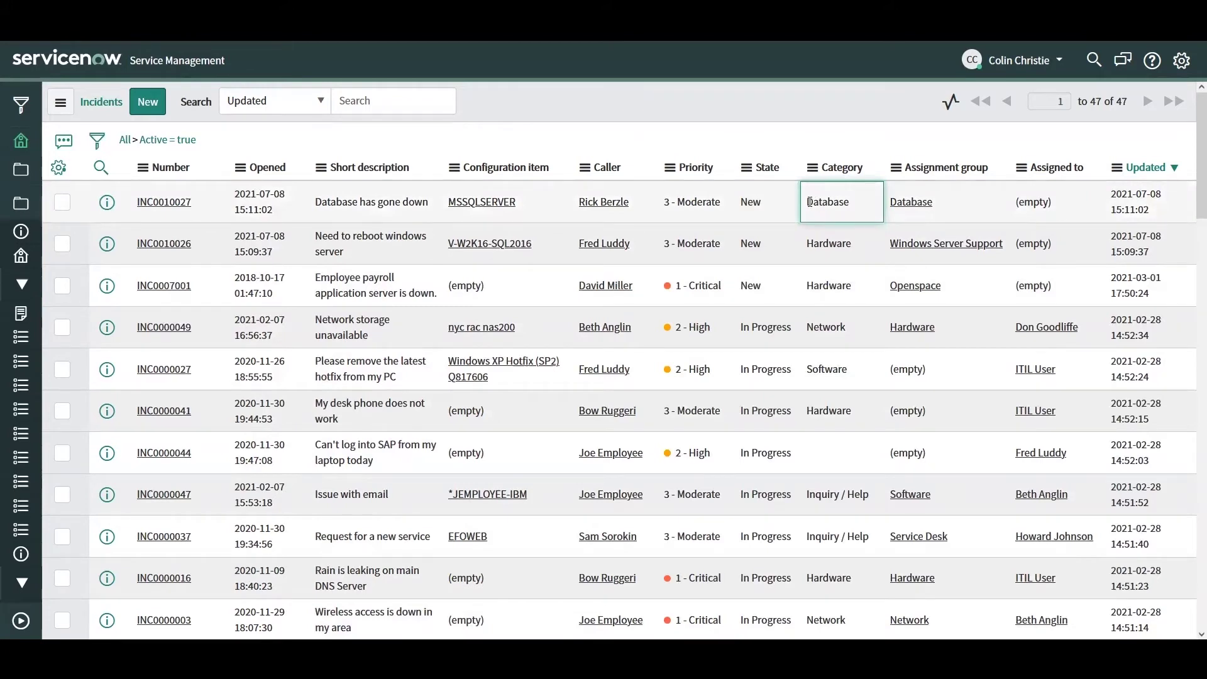
pyautogui.click(956, 210)
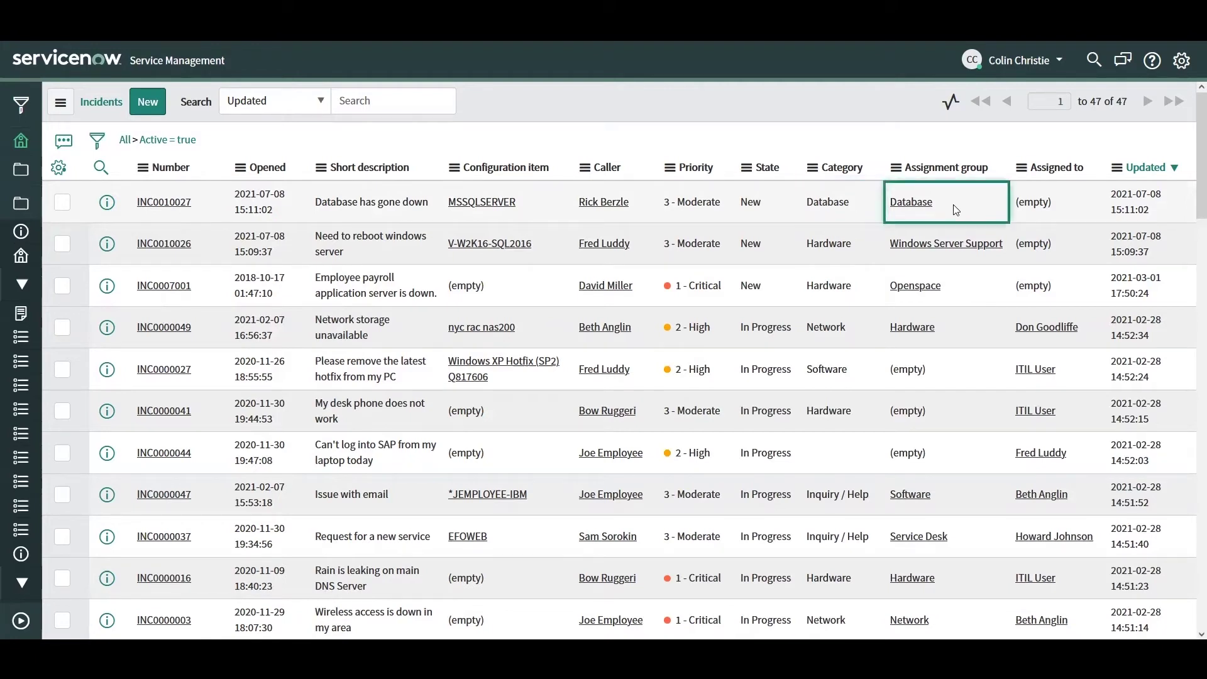
pyautogui.click(832, 216)
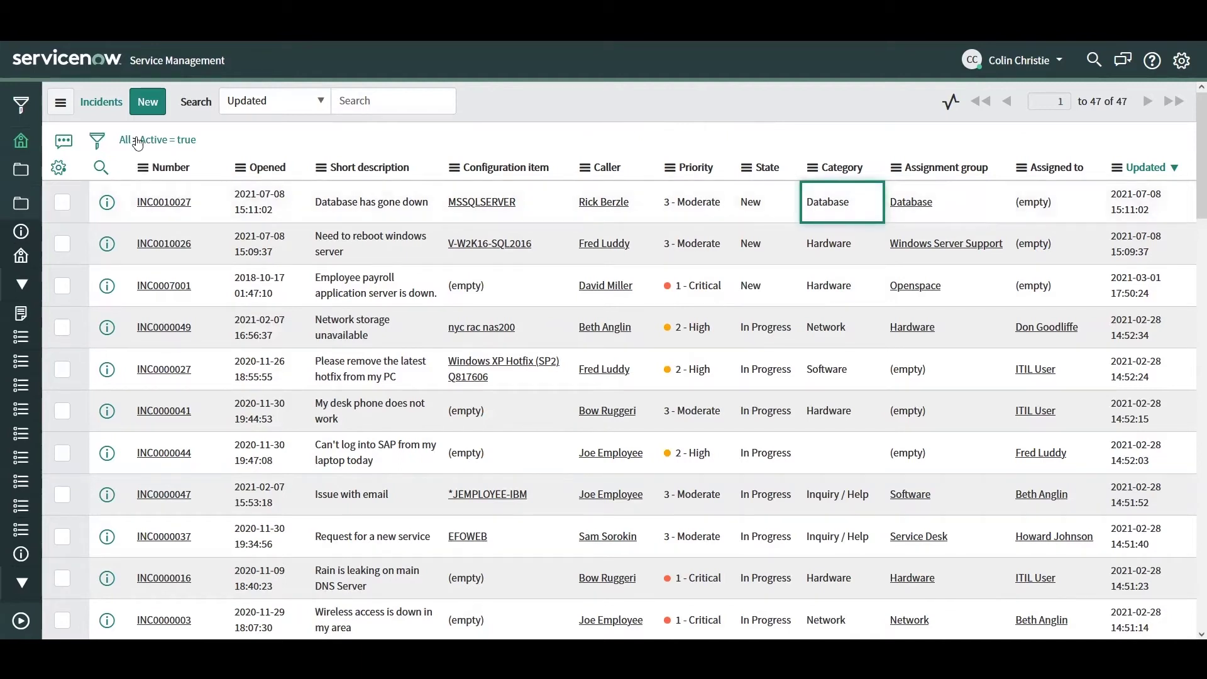
pyautogui.click(184, 144)
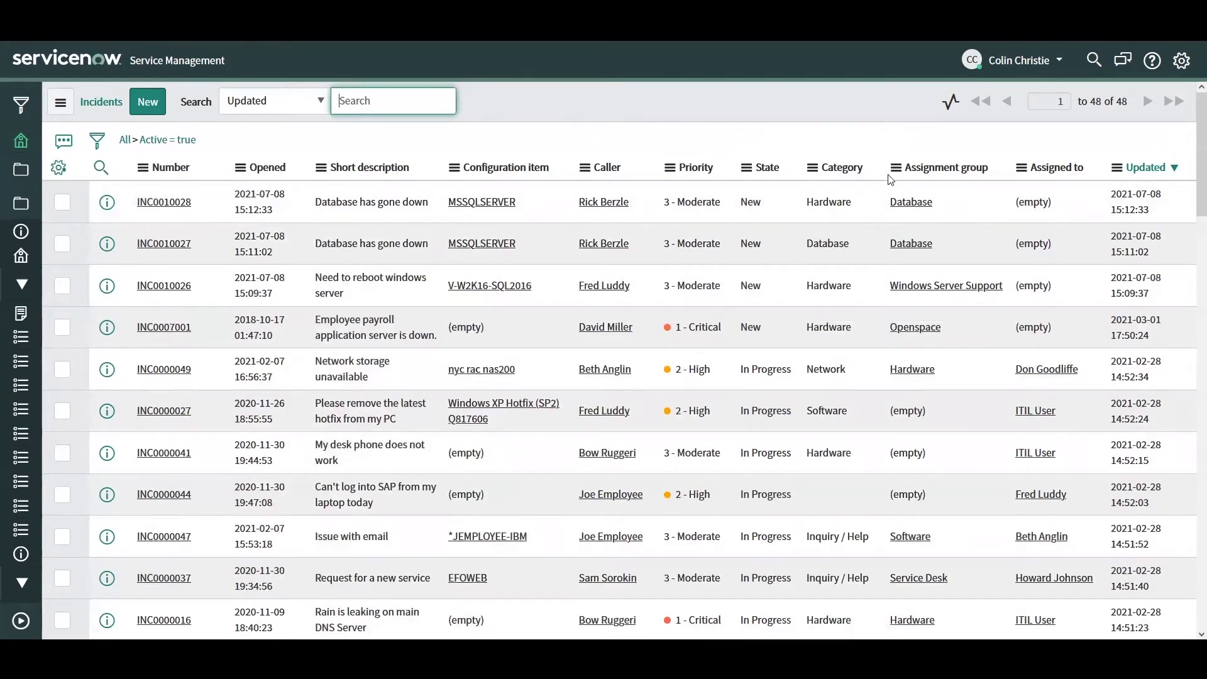
# Step: Inspect the new incident's Hardware category and its assignment group
pyautogui.click(855, 214)
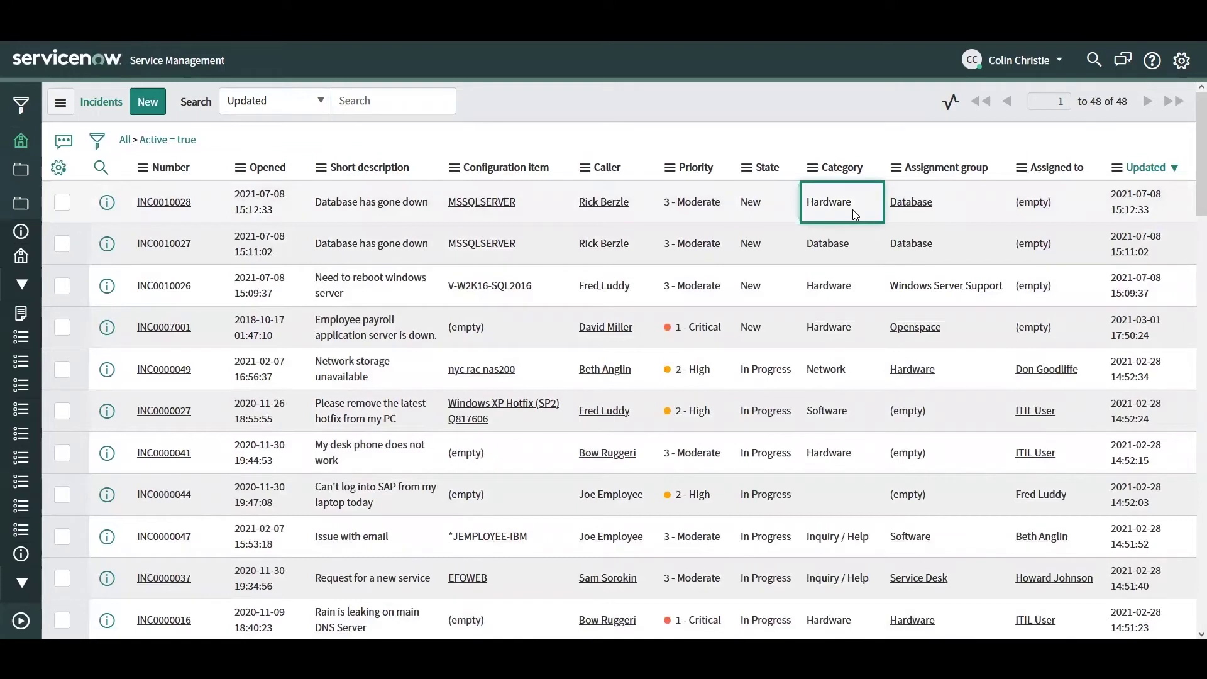
pyautogui.click(971, 212)
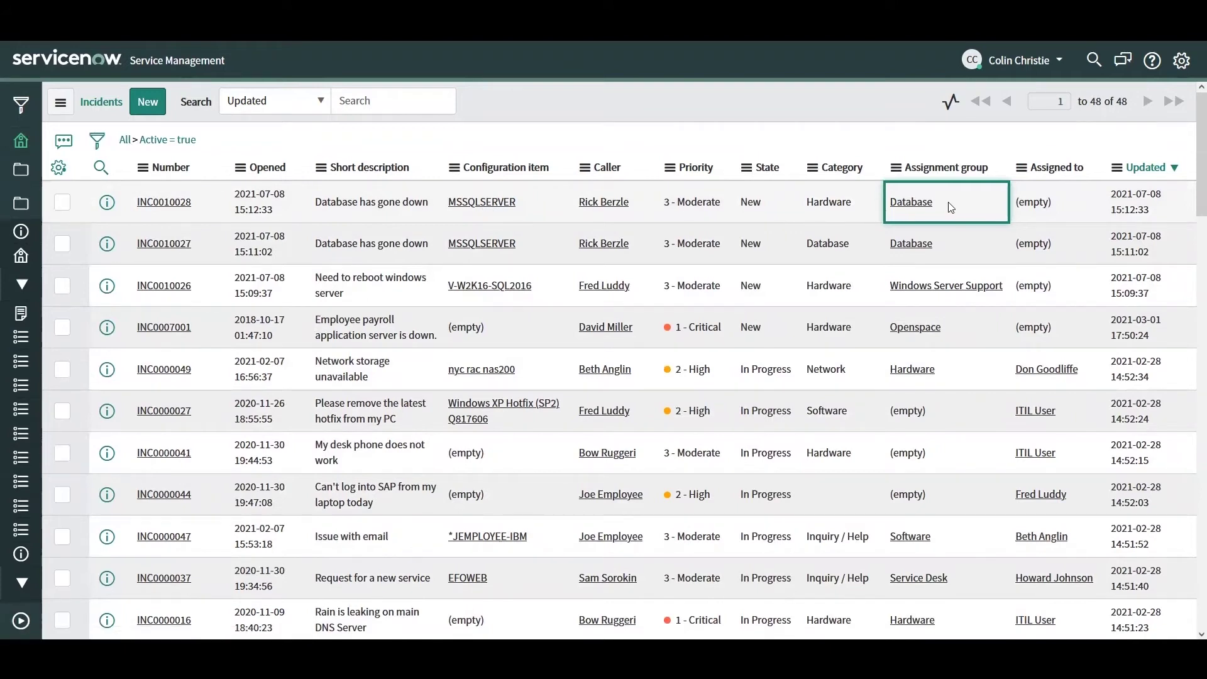
pyautogui.click(824, 205)
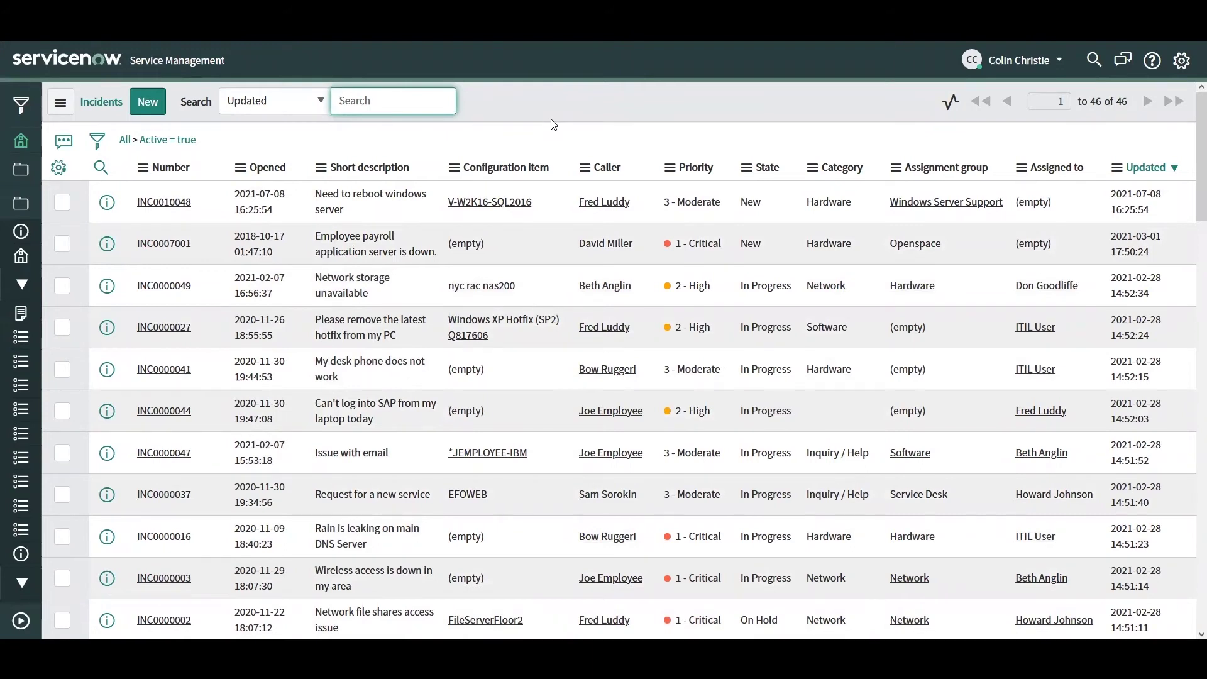
# Step: Match INC0010048's Windows Server Support group against V-W2K16-SQL2016's support group, then reload the list
pyautogui.click(547, 200)
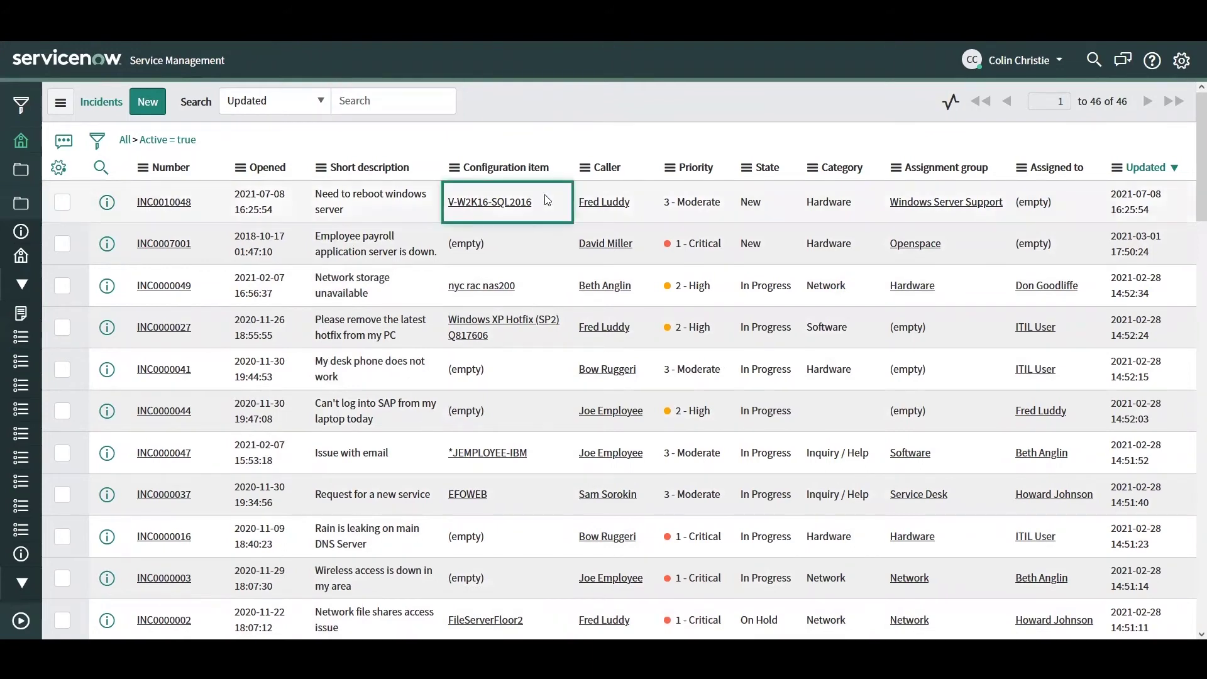
pyautogui.click(524, 202)
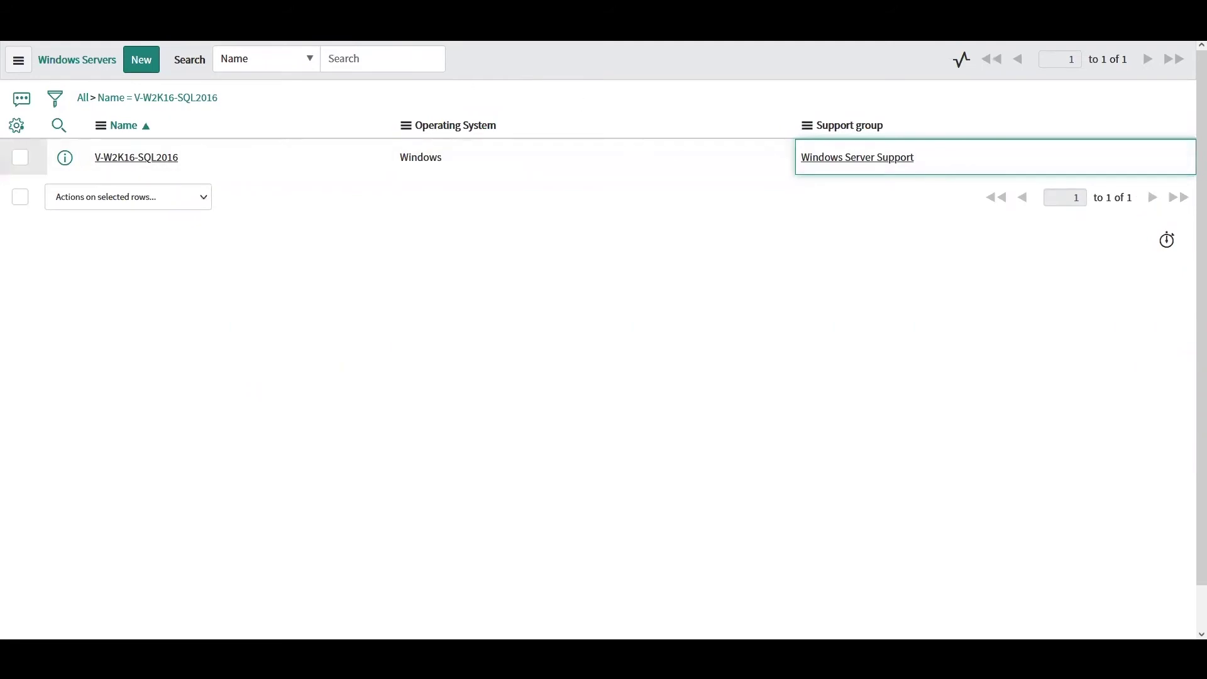
pyautogui.hotkey('alt', 'Left')
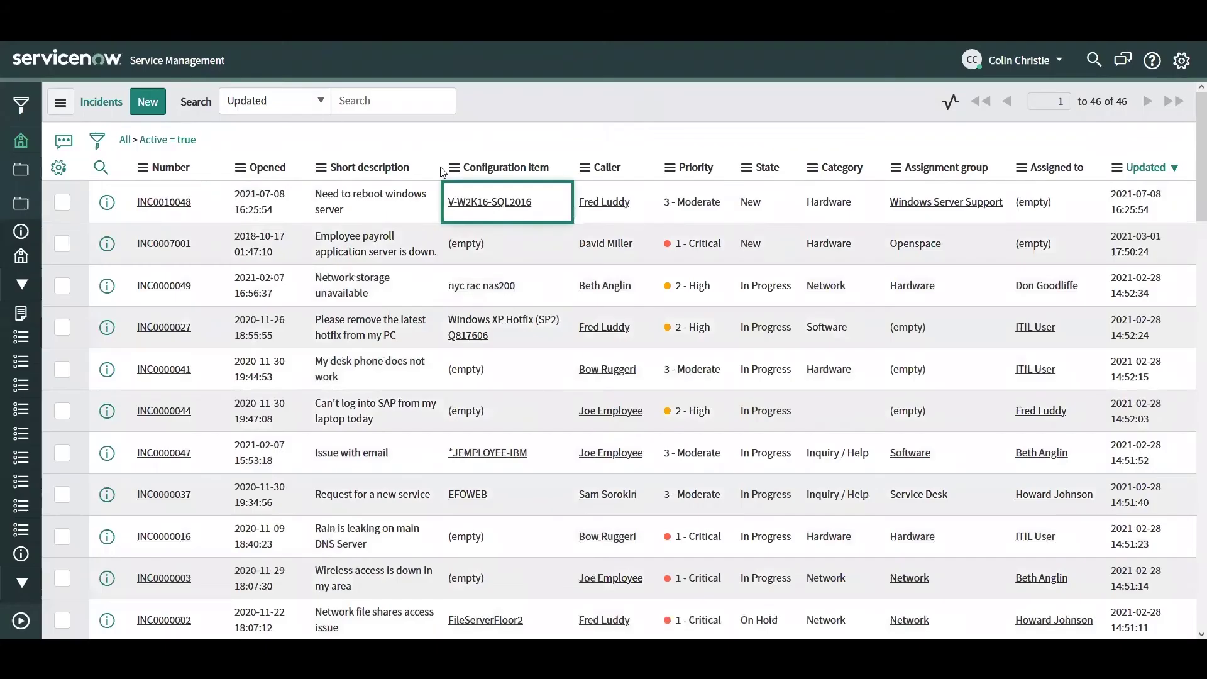
pyautogui.click(937, 216)
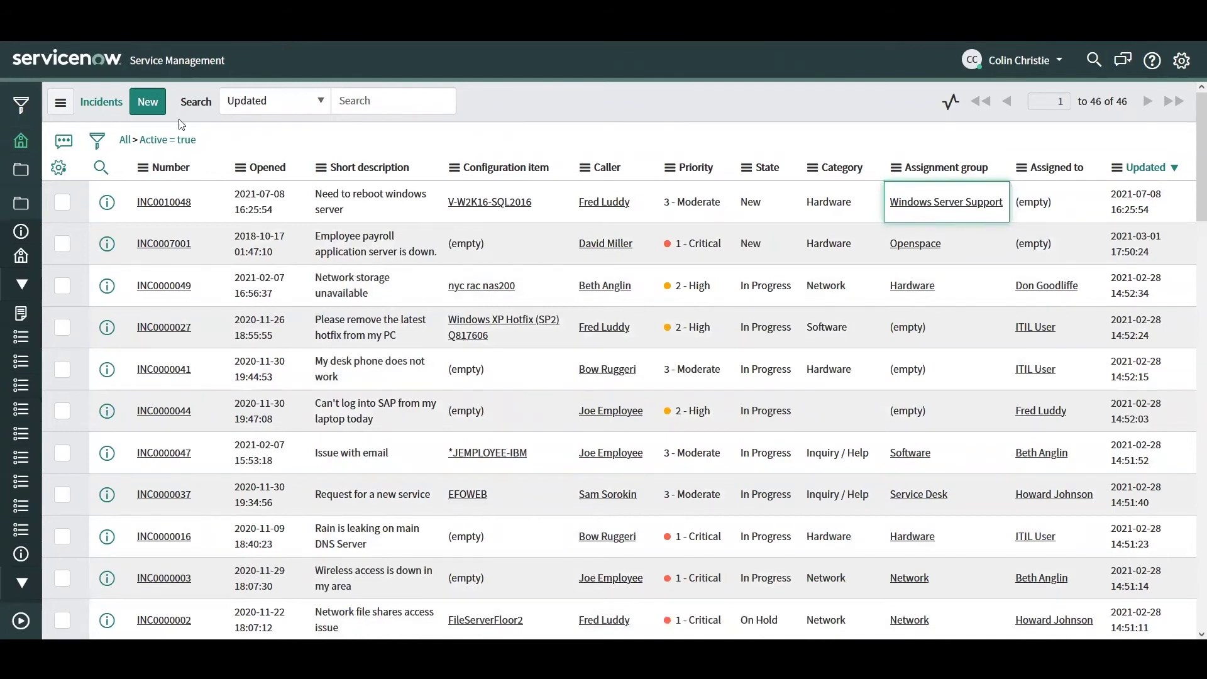
pyautogui.click(168, 139)
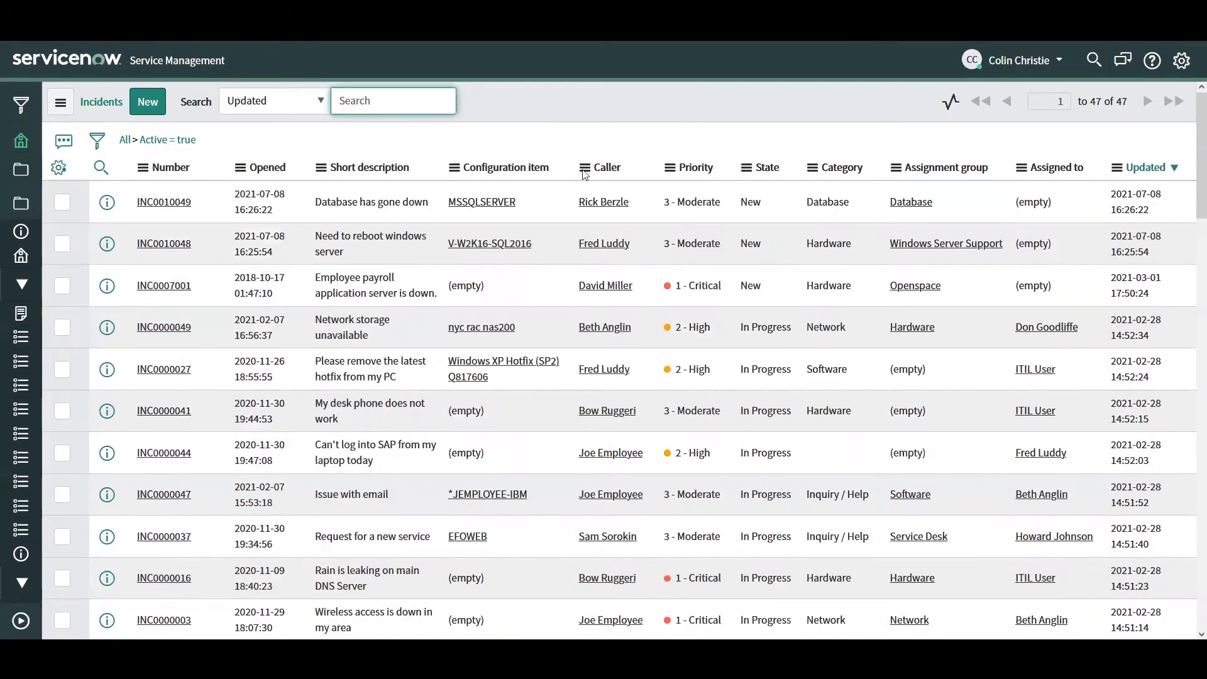
pyautogui.click(374, 219)
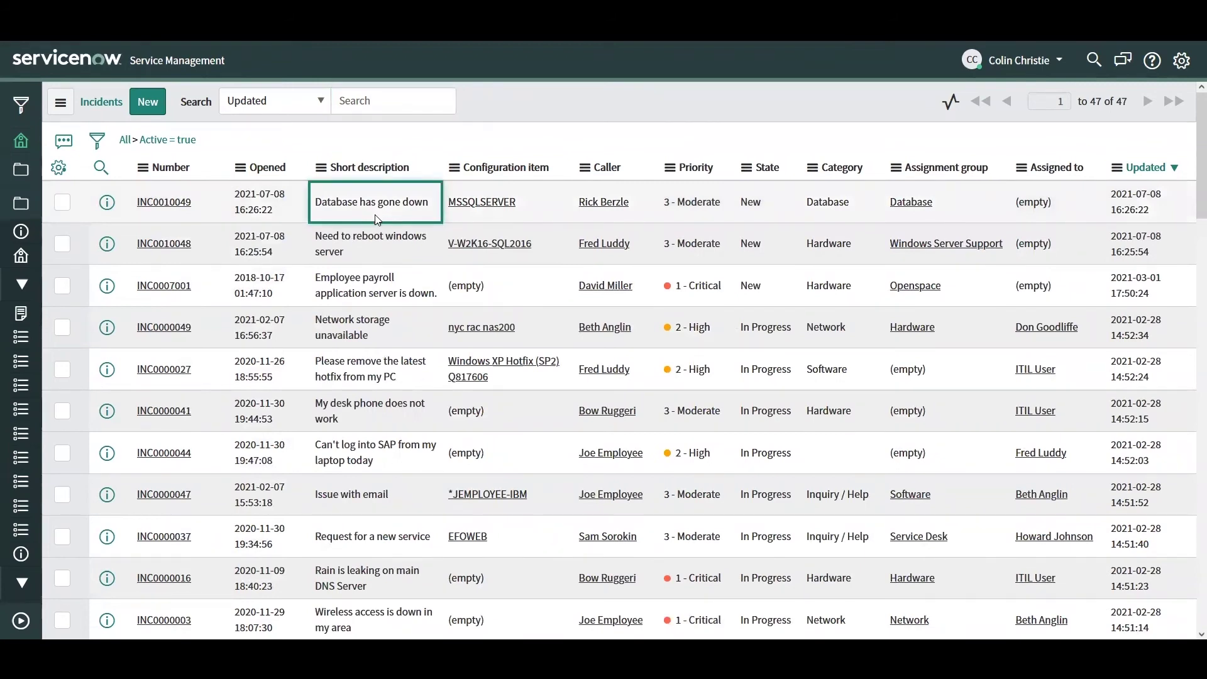
pyautogui.click(539, 201)
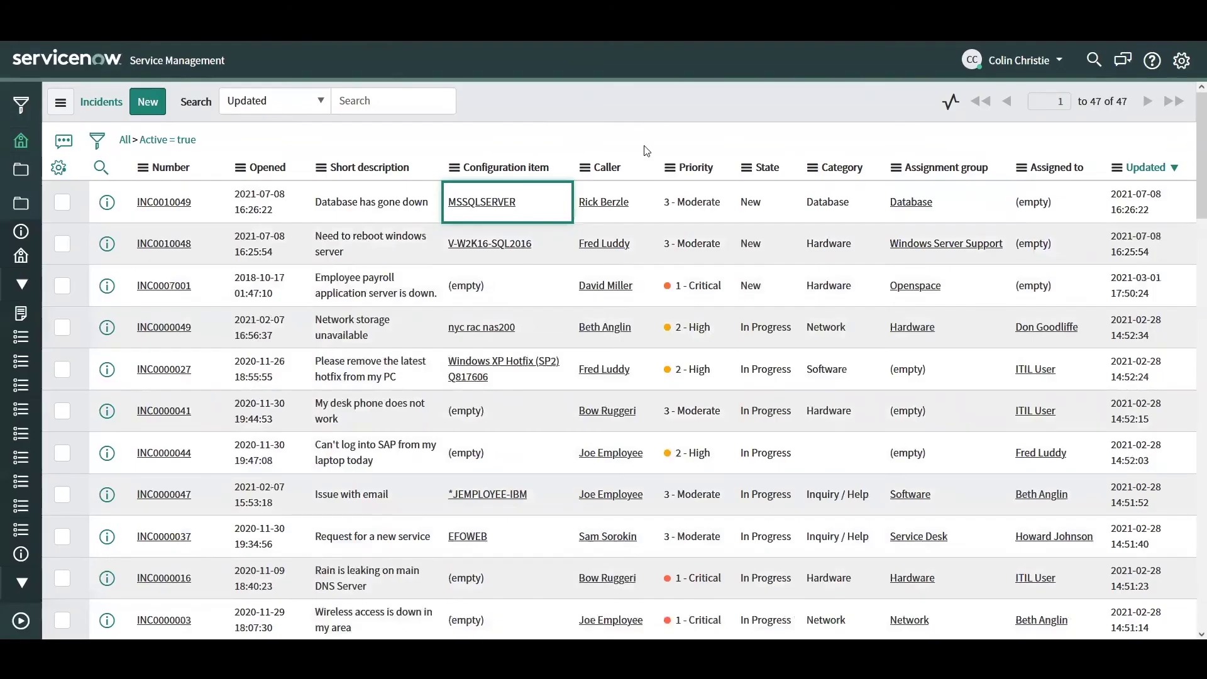
pyautogui.click(952, 208)
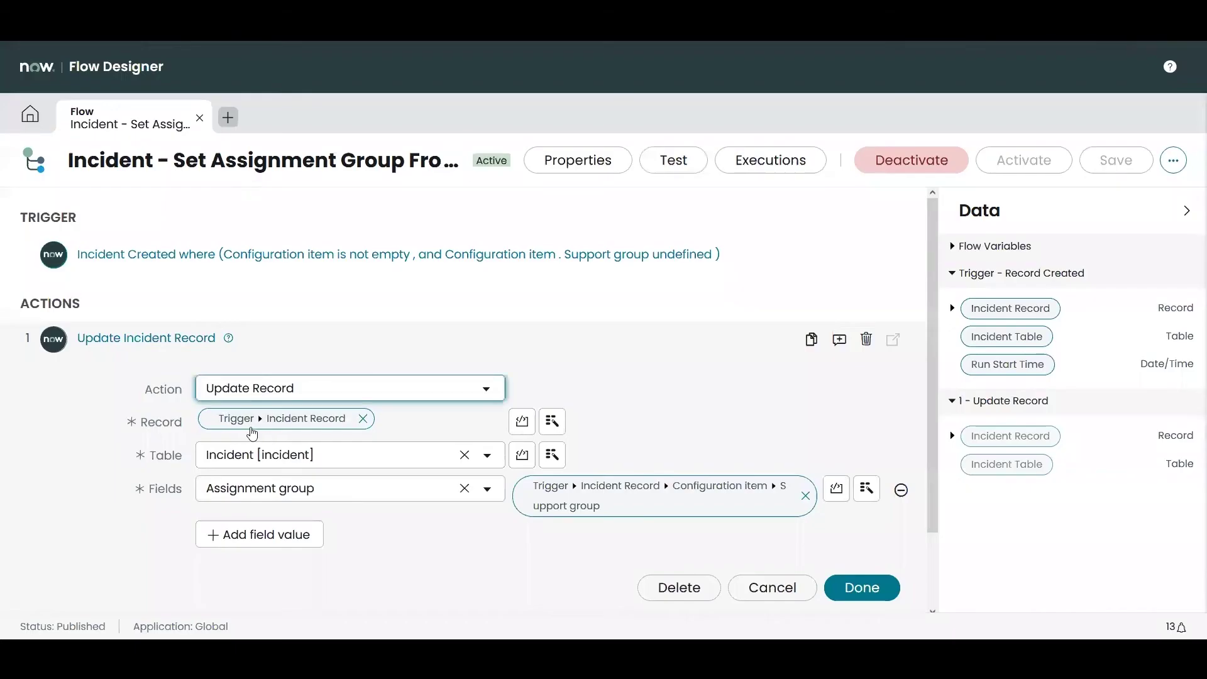
pyautogui.scroll(-1, 418, 436)
pyautogui.scroll(-1, 418, 436)
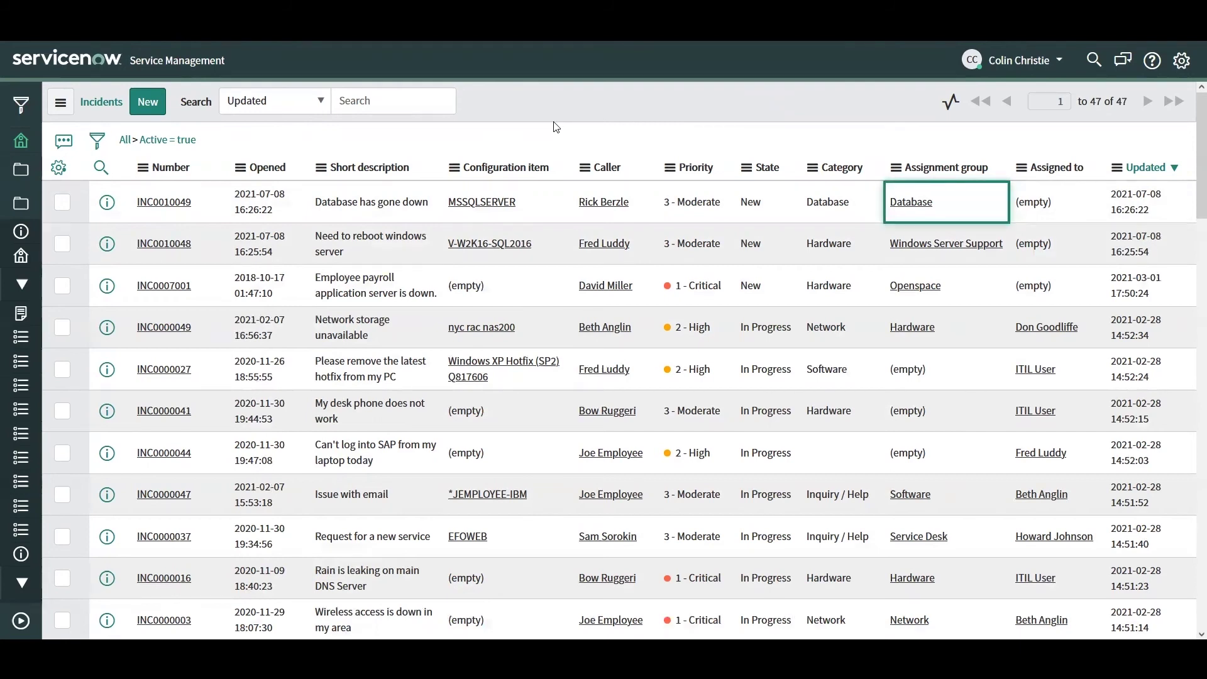
# Step: Reload the active list and check INC0010050's Hardware category and Database assignment group
pyautogui.click(174, 141)
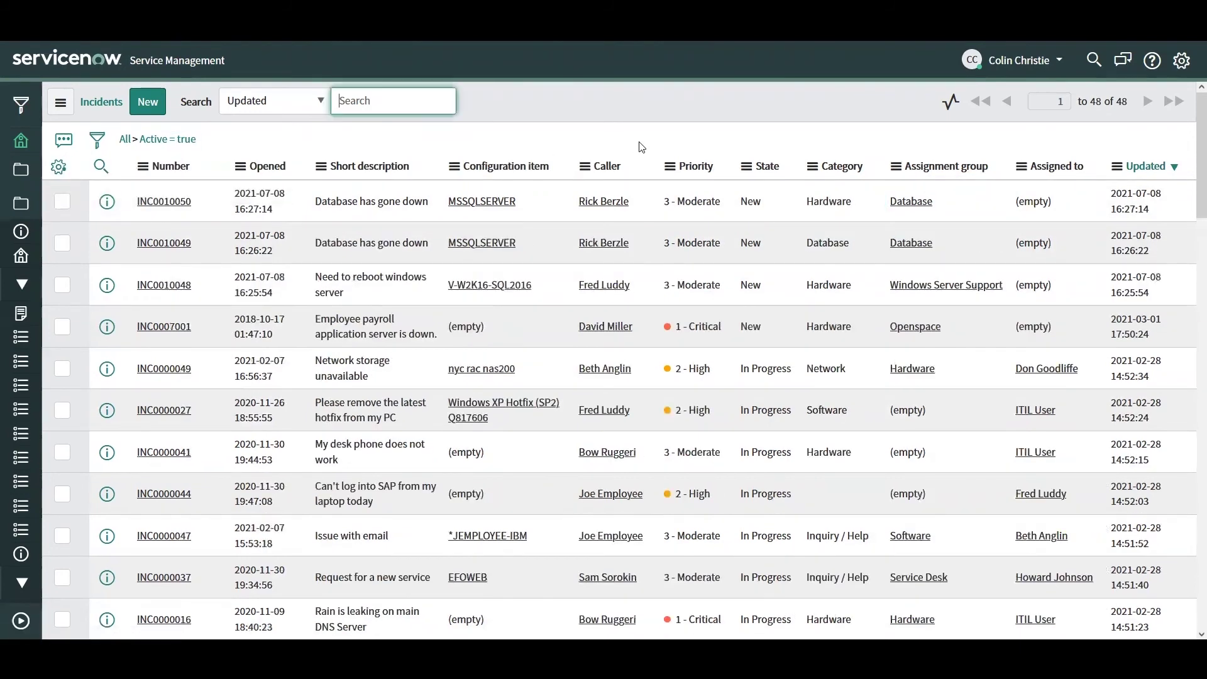
pyautogui.click(841, 217)
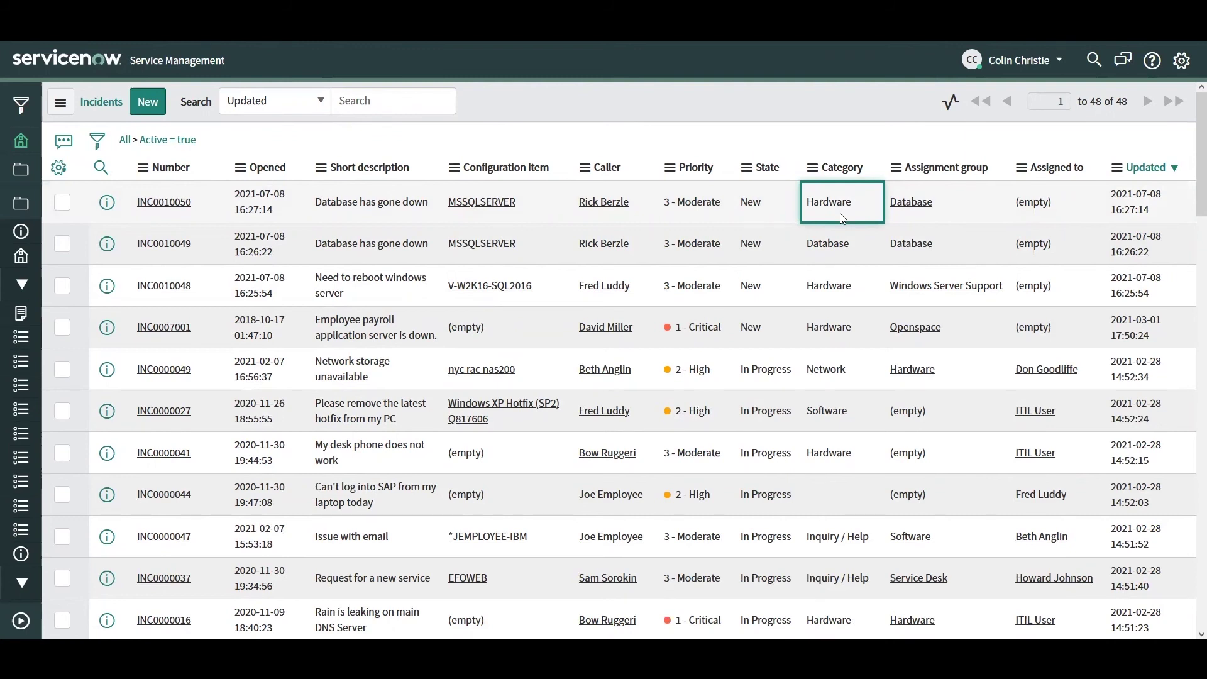
pyautogui.click(952, 211)
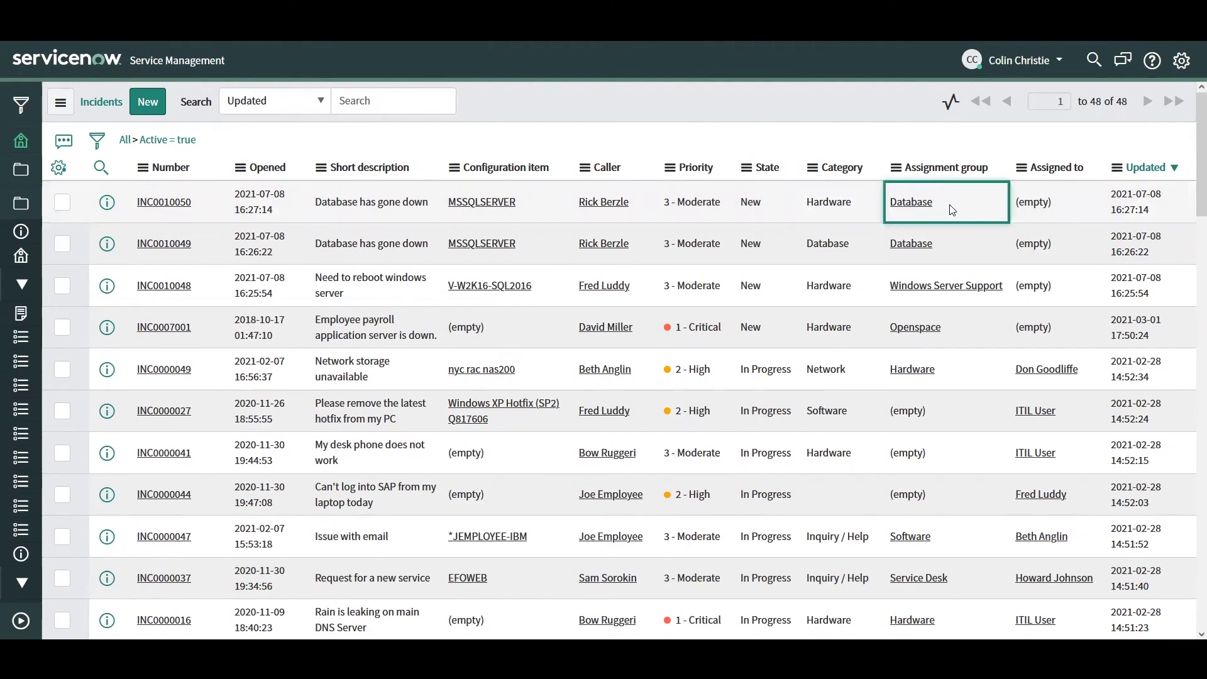